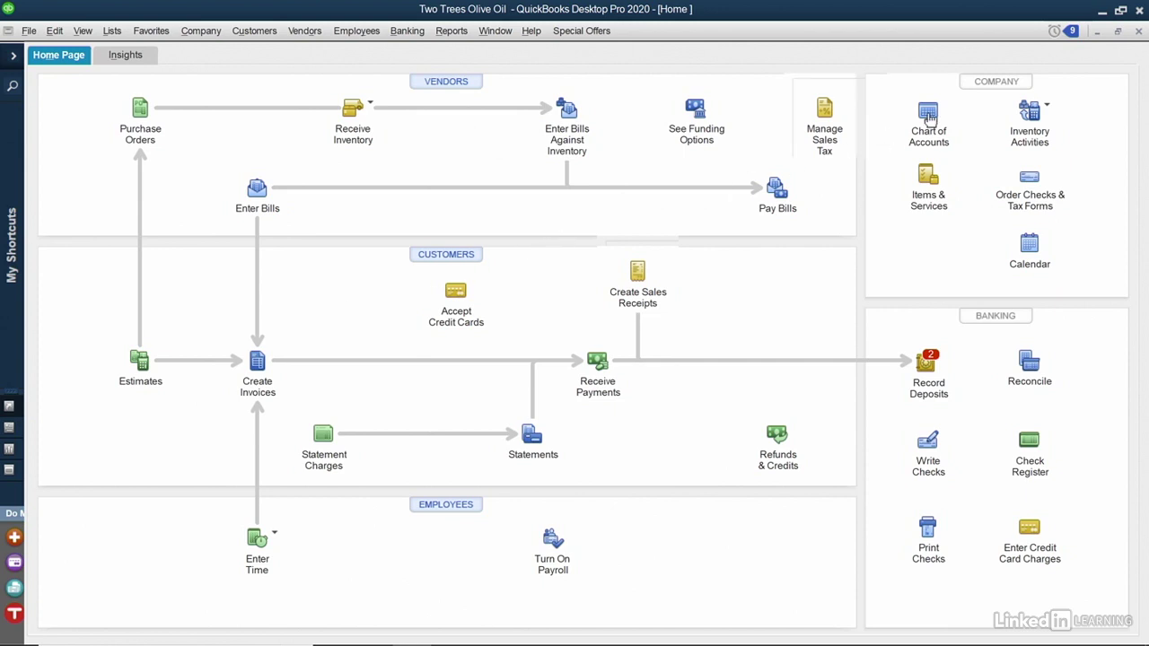
# Check the Undeposited Funds balance in the chart of accounts, and return to the home page
pyautogui.click(928, 118)
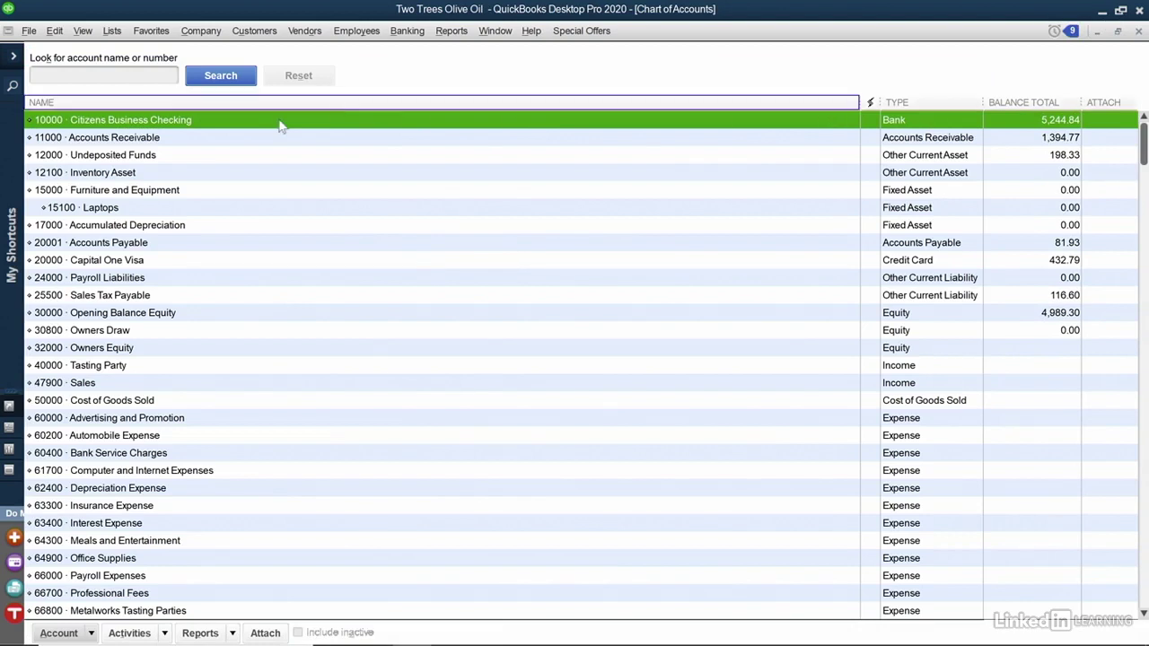
pyautogui.click(213, 159)
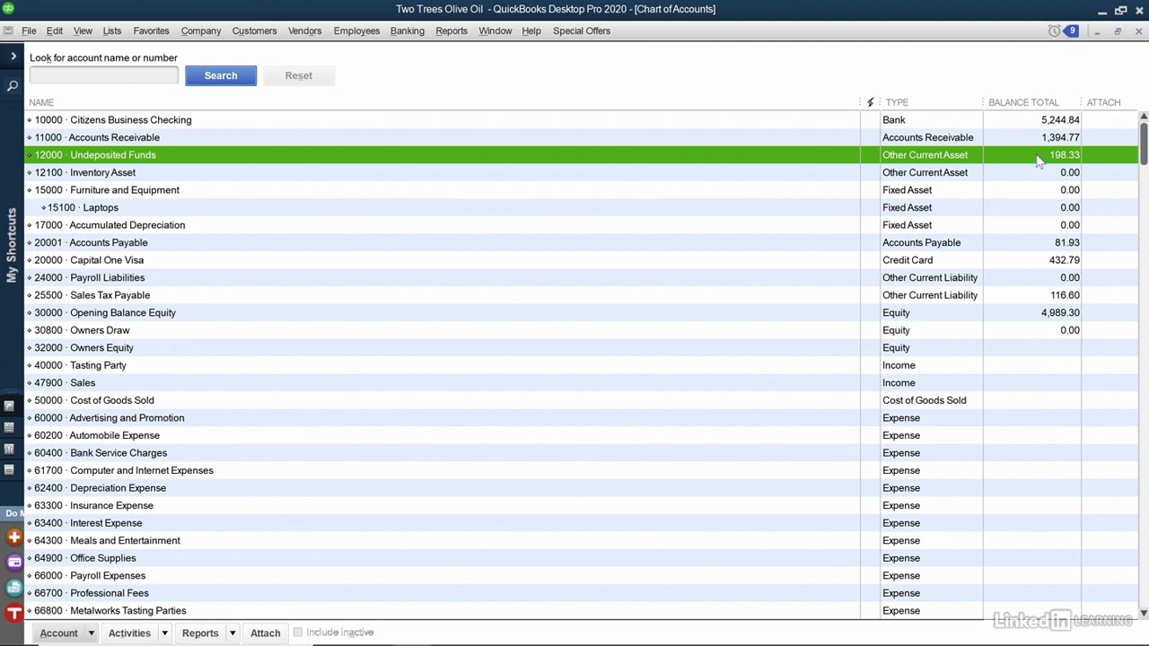
pyautogui.click(1139, 31)
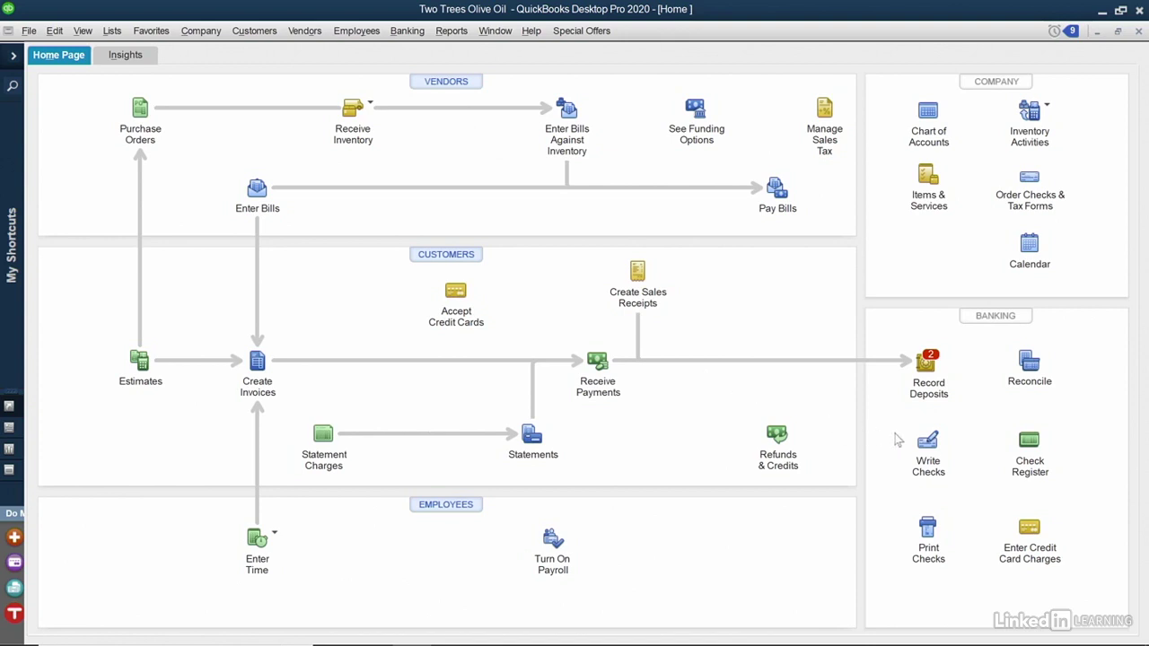
# Start a bank deposit with both waiting check payments of all types, deposited to 10000 · Citizens Business Checking
pyautogui.click(916, 361)
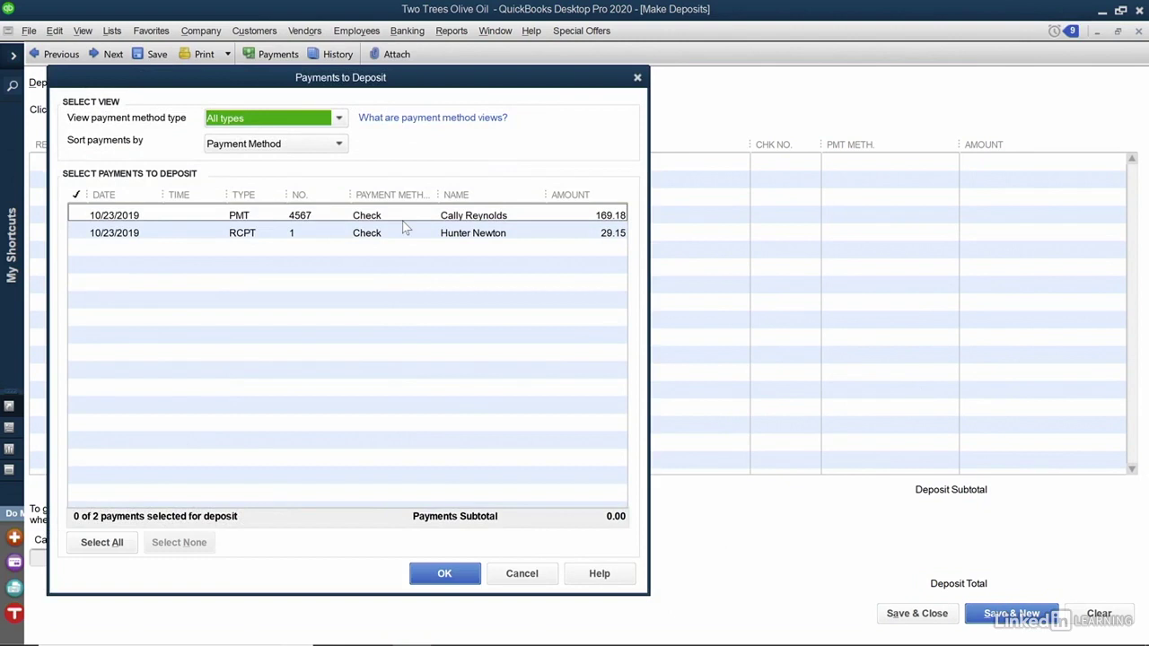
pyautogui.click(340, 119)
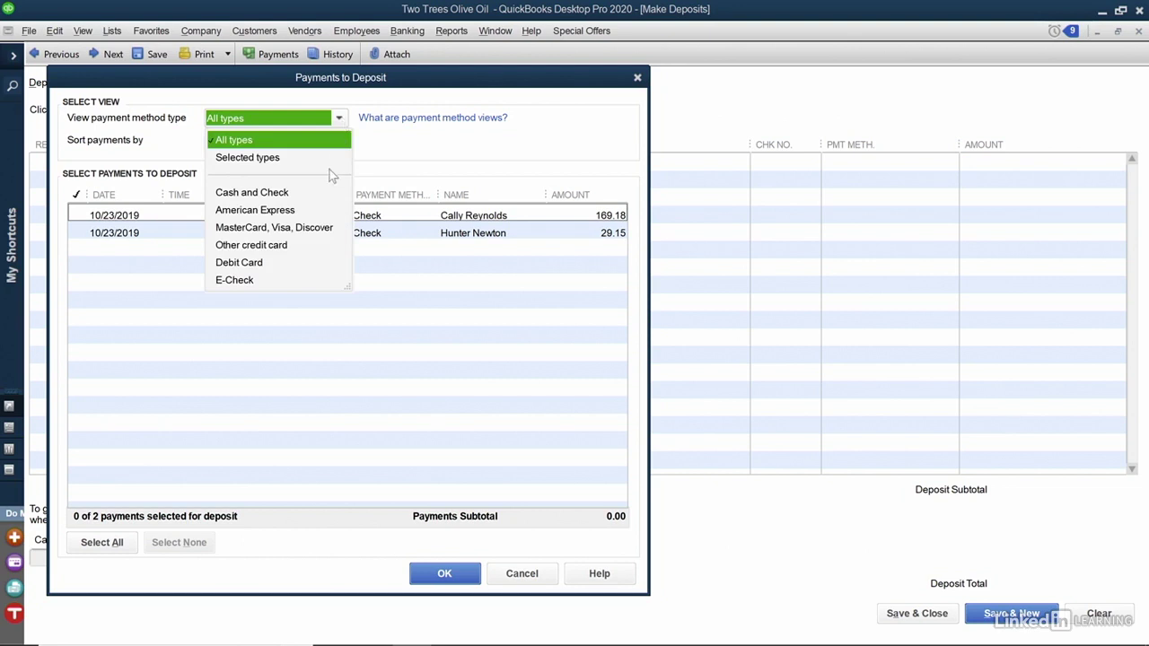
pyautogui.click(393, 162)
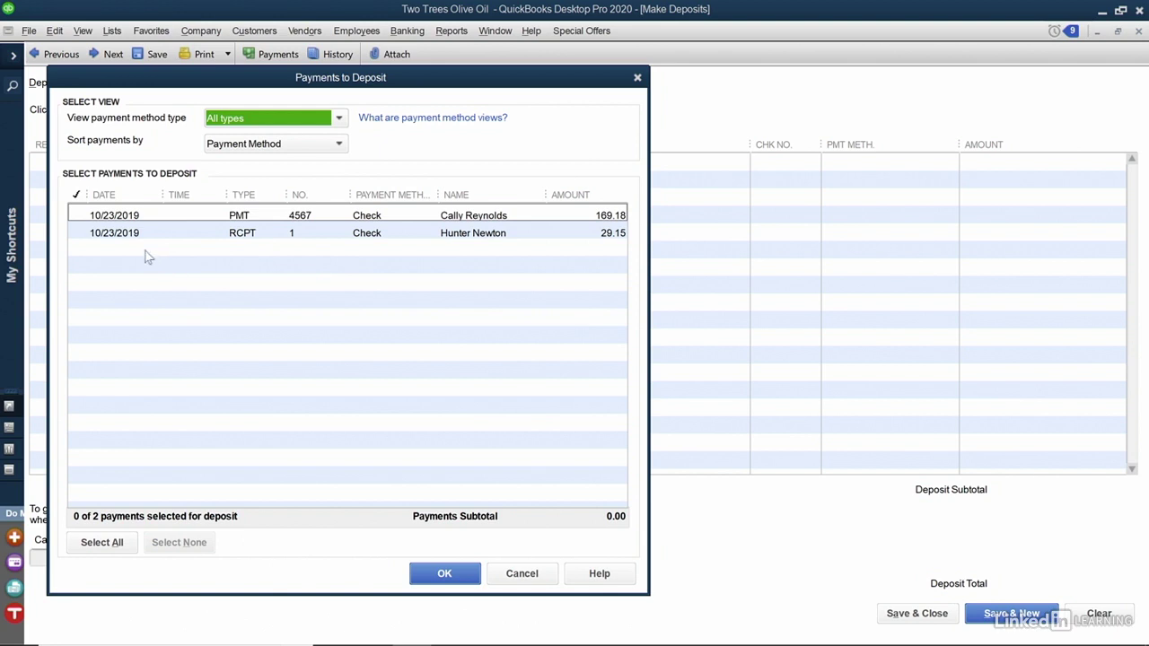
pyautogui.click(79, 217)
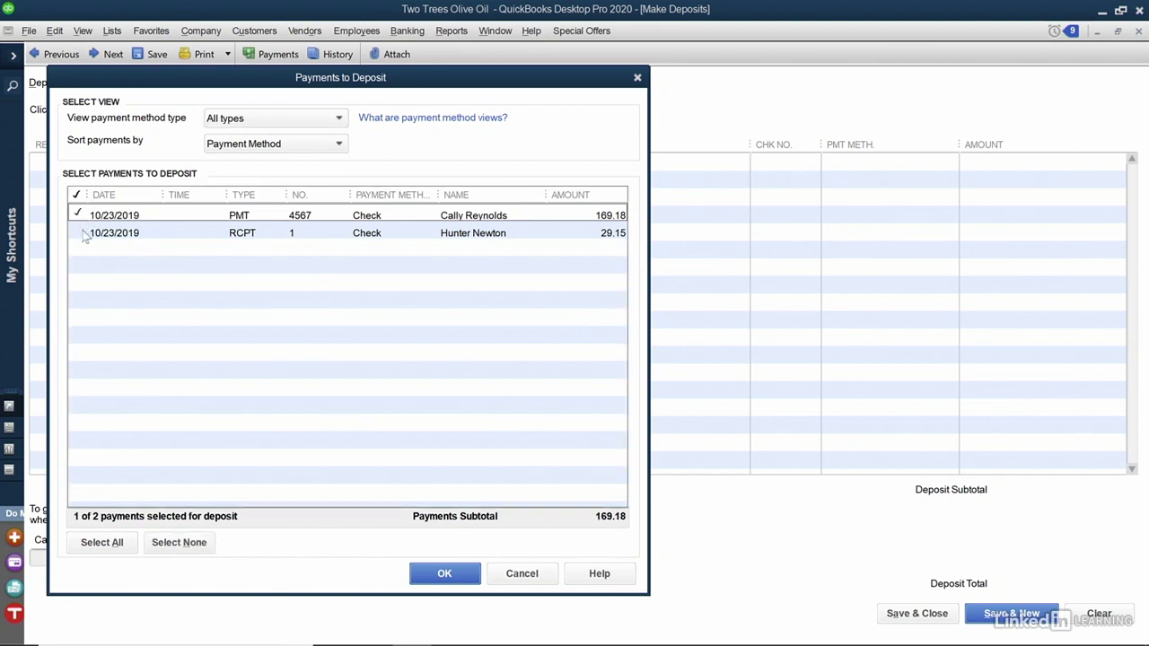
pyautogui.click(79, 233)
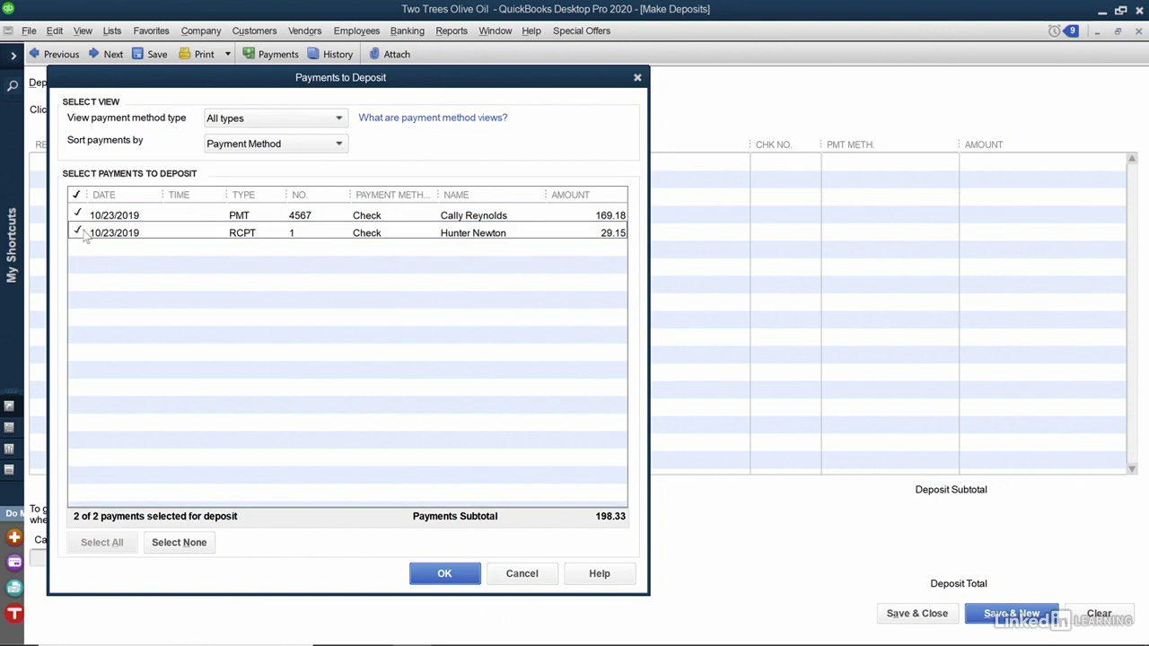
pyautogui.click(443, 575)
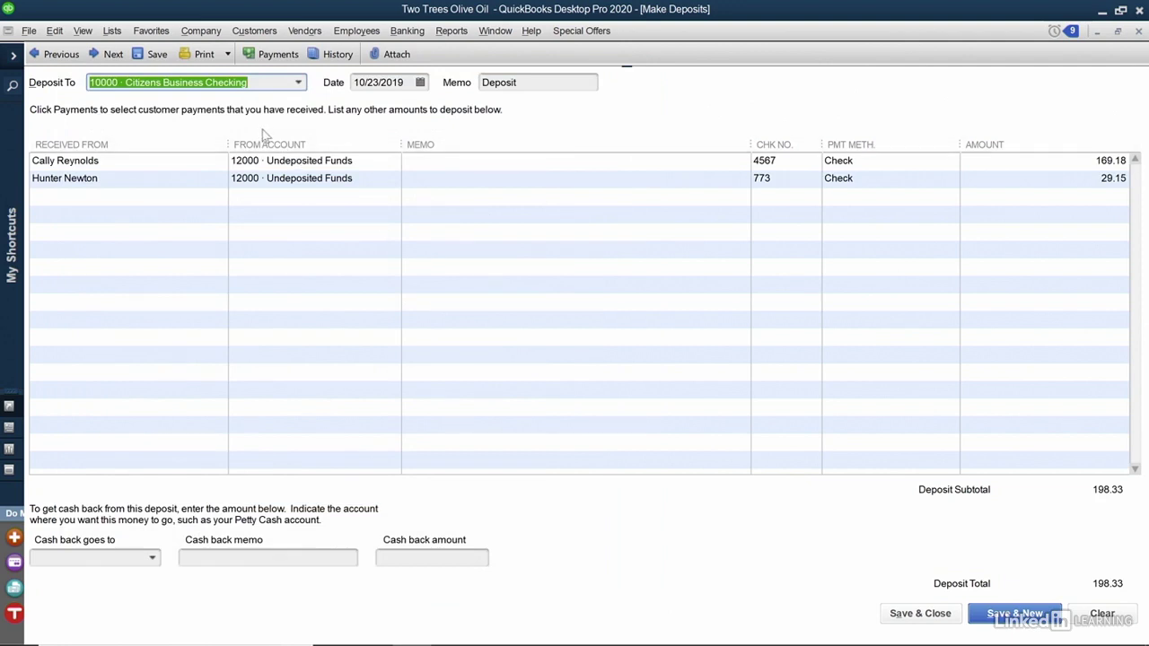
pyautogui.click(301, 84)
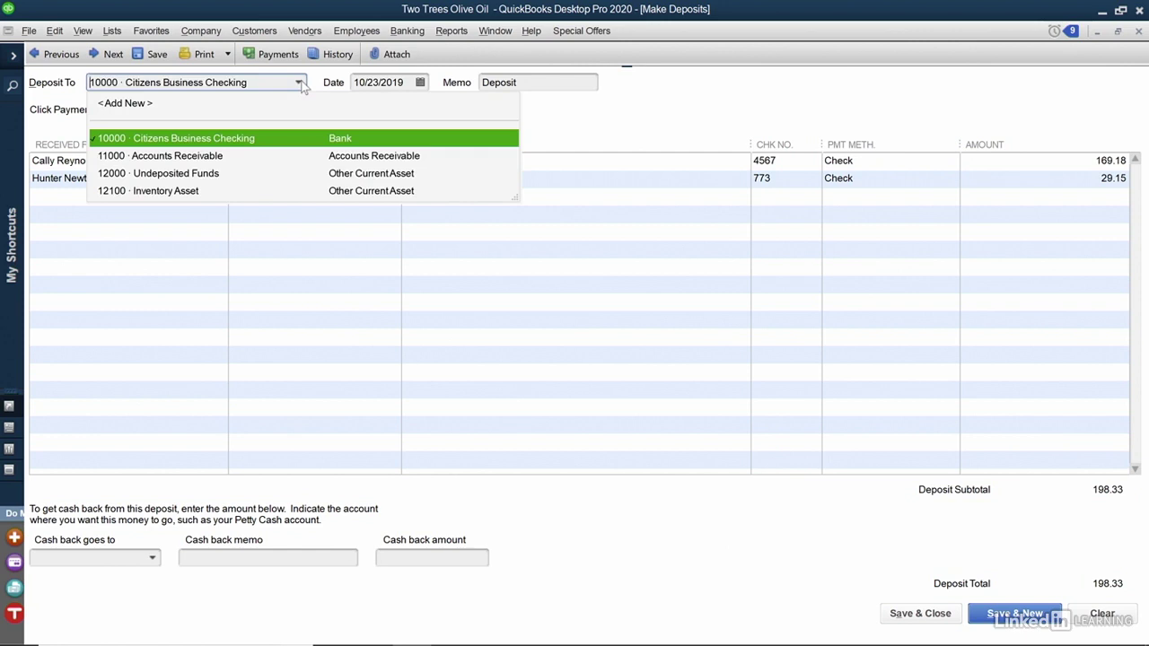
pyautogui.click(235, 144)
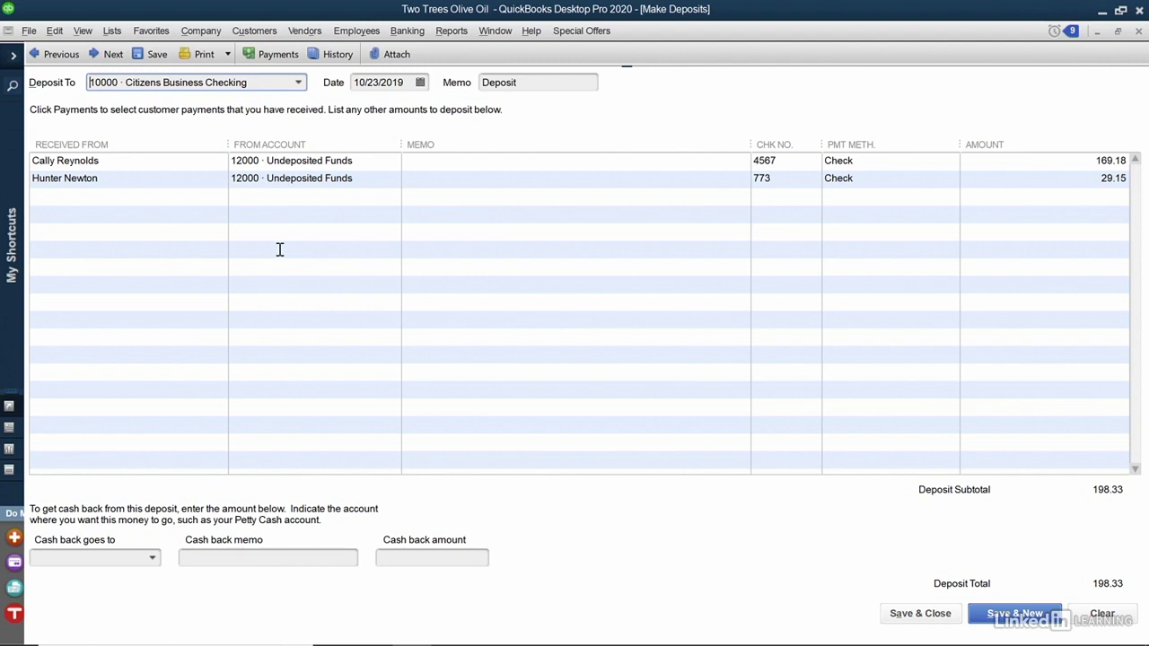
# Add a third line to the deposit, received from the existing customer who paid for the cooking demo
pyautogui.click(115, 197)
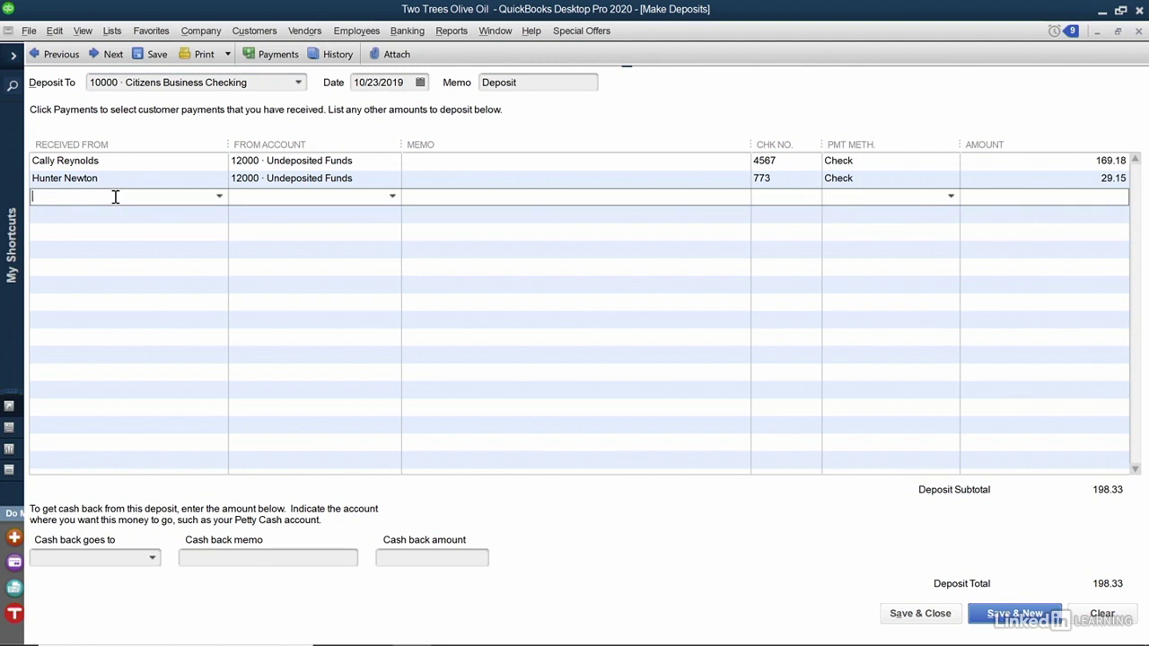
pyautogui.click(220, 198)
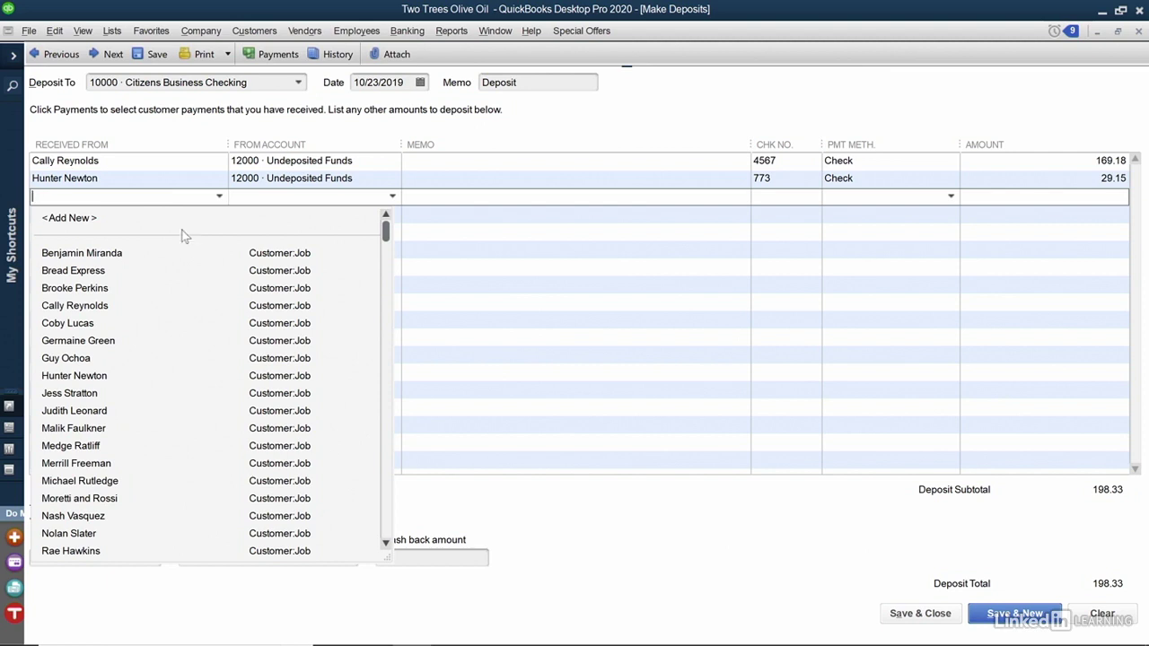
pyautogui.click(117, 410)
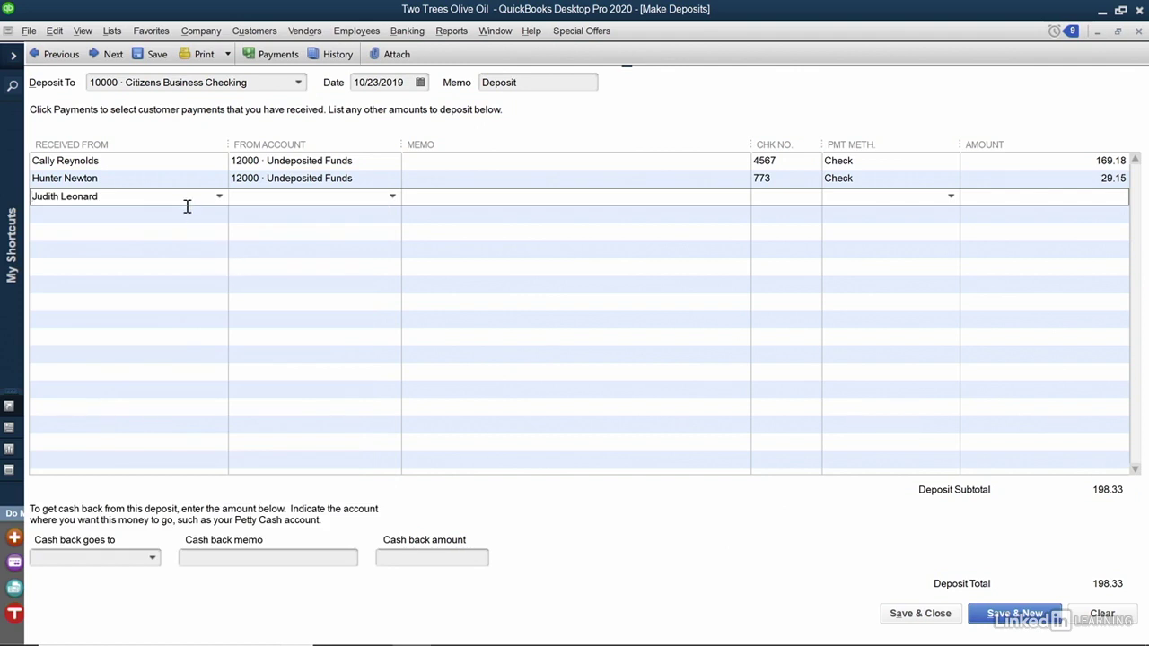
# Create income account 45000 Cooking Demo, mapped to Schedule C: Other business income, as the third line's source account
pyautogui.click(391, 196)
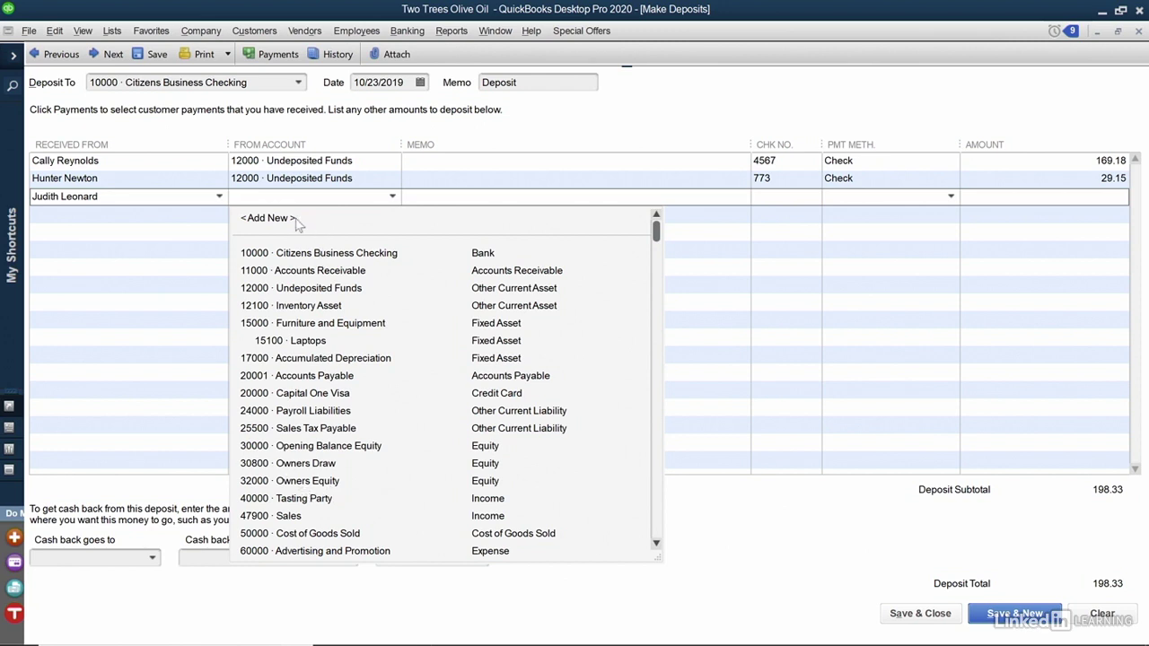
pyautogui.click(267, 219)
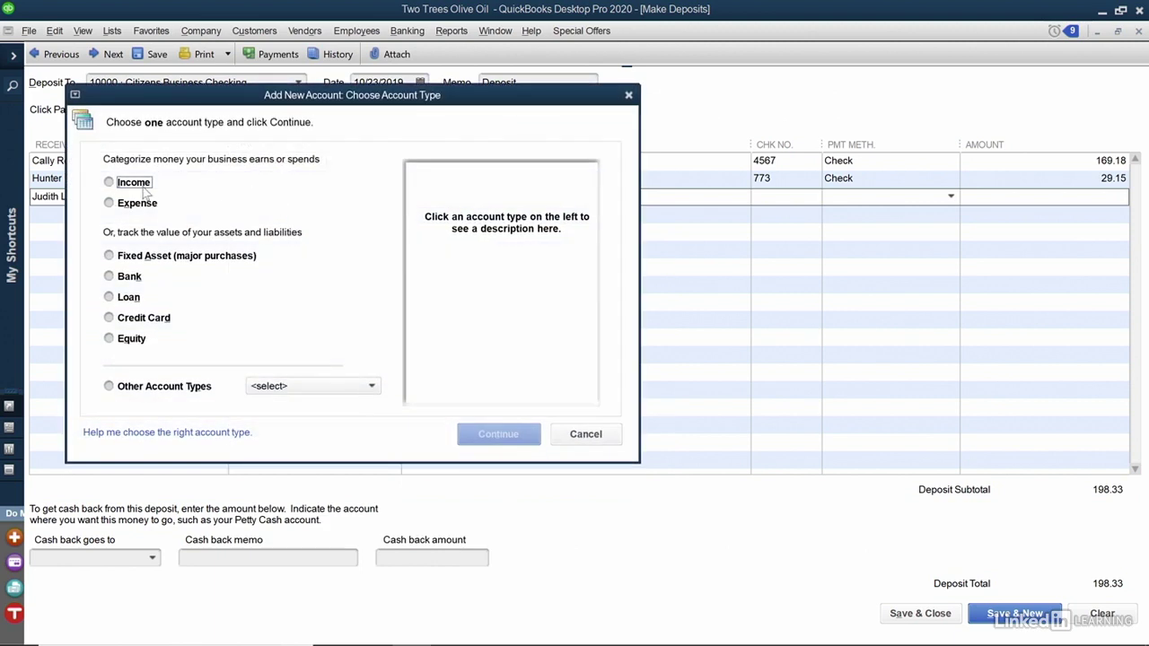
pyautogui.click(143, 189)
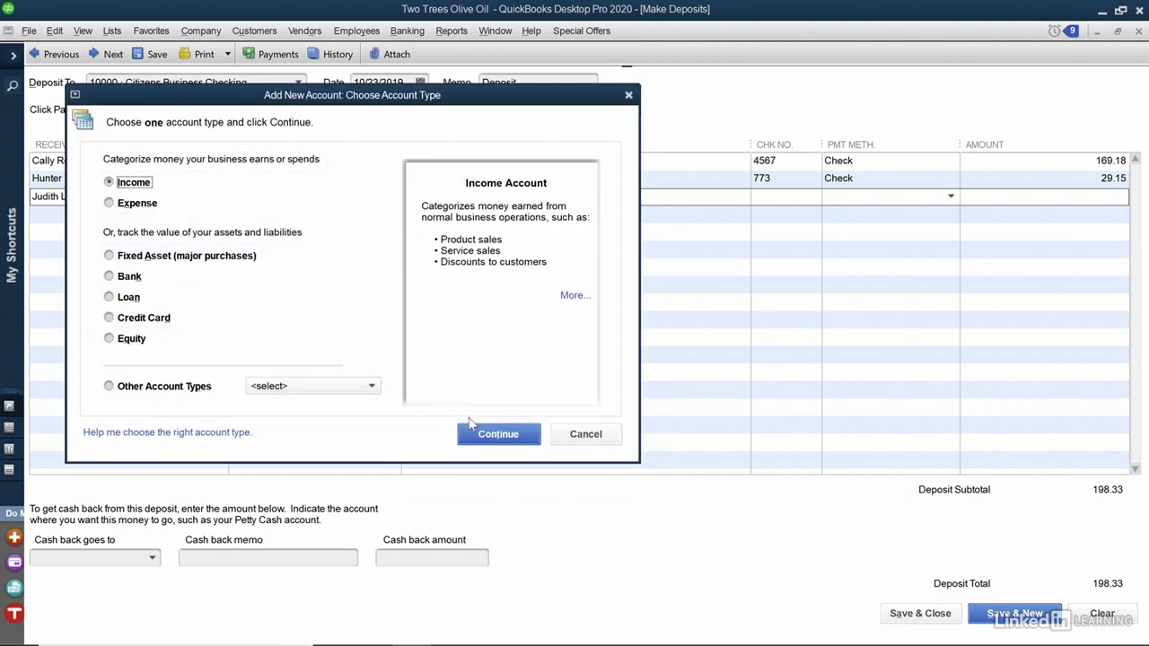
pyautogui.click(492, 435)
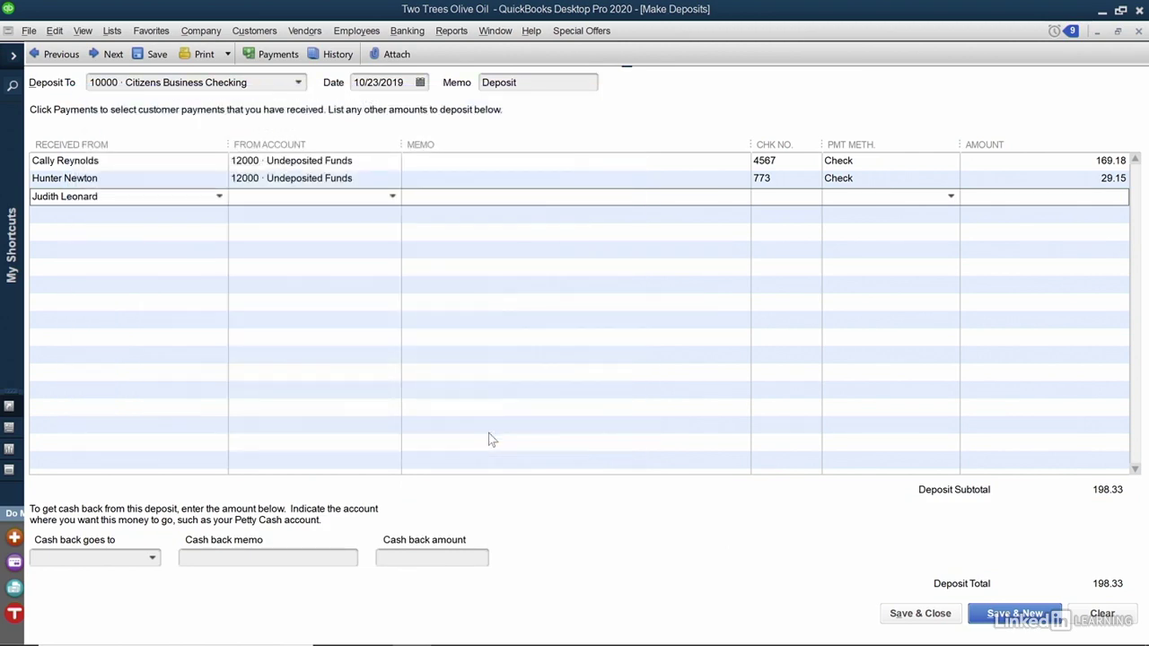
pyautogui.write('45')
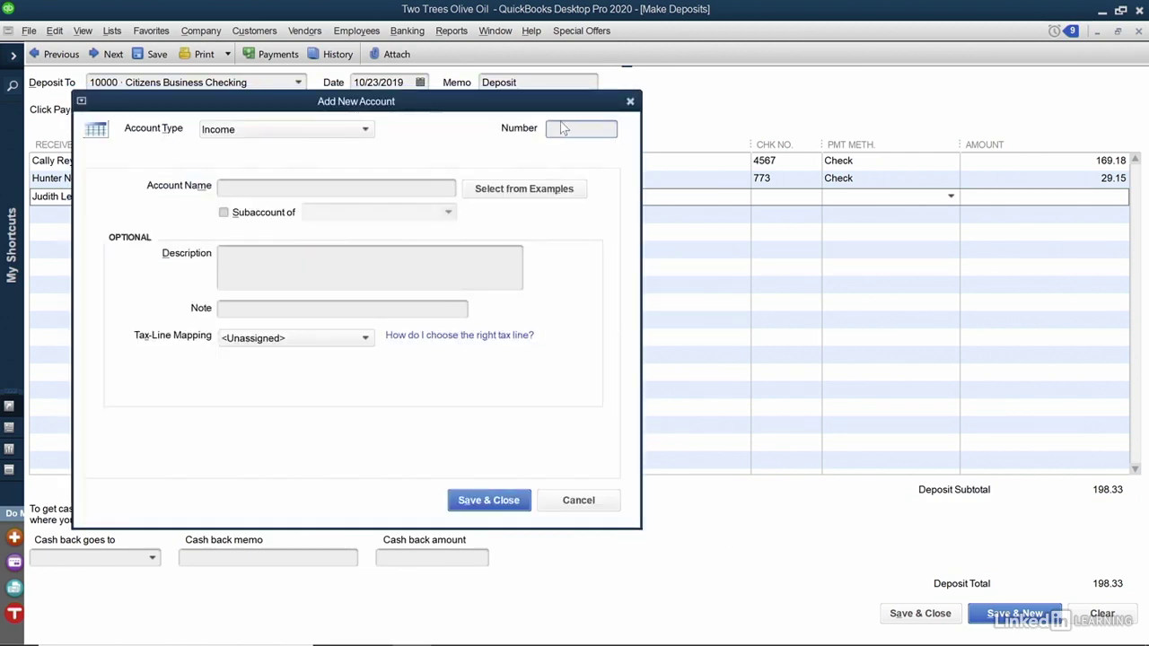
pyautogui.write('000')
pyautogui.click(394, 191)
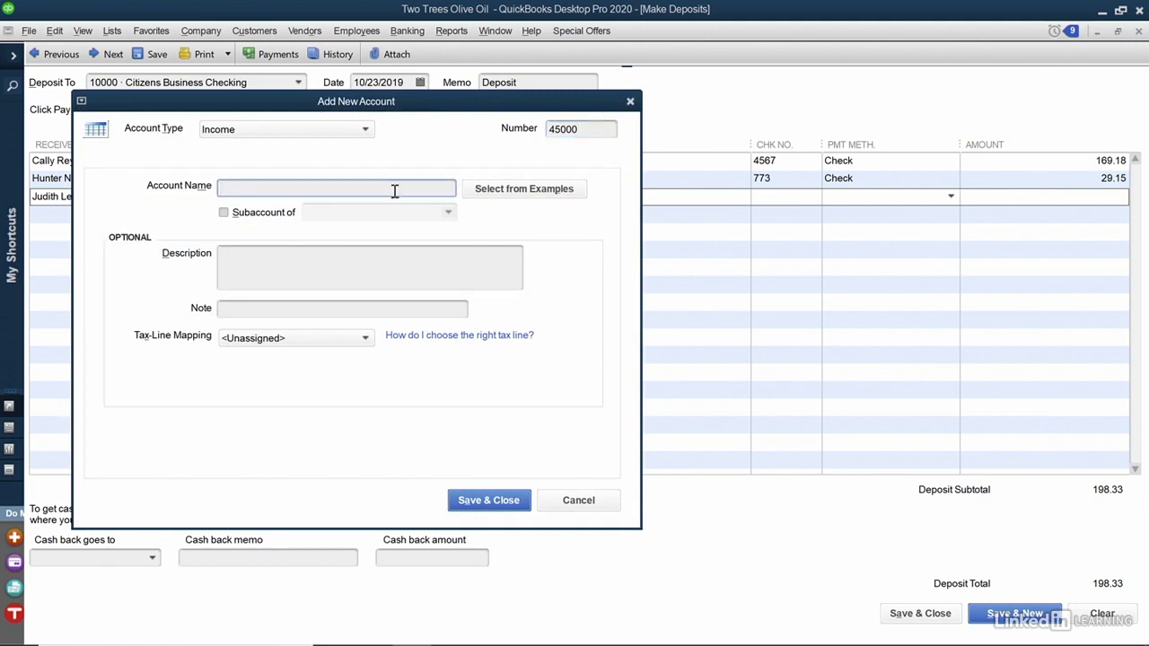
pyautogui.write('Cooking Demo')
pyautogui.click(360, 337)
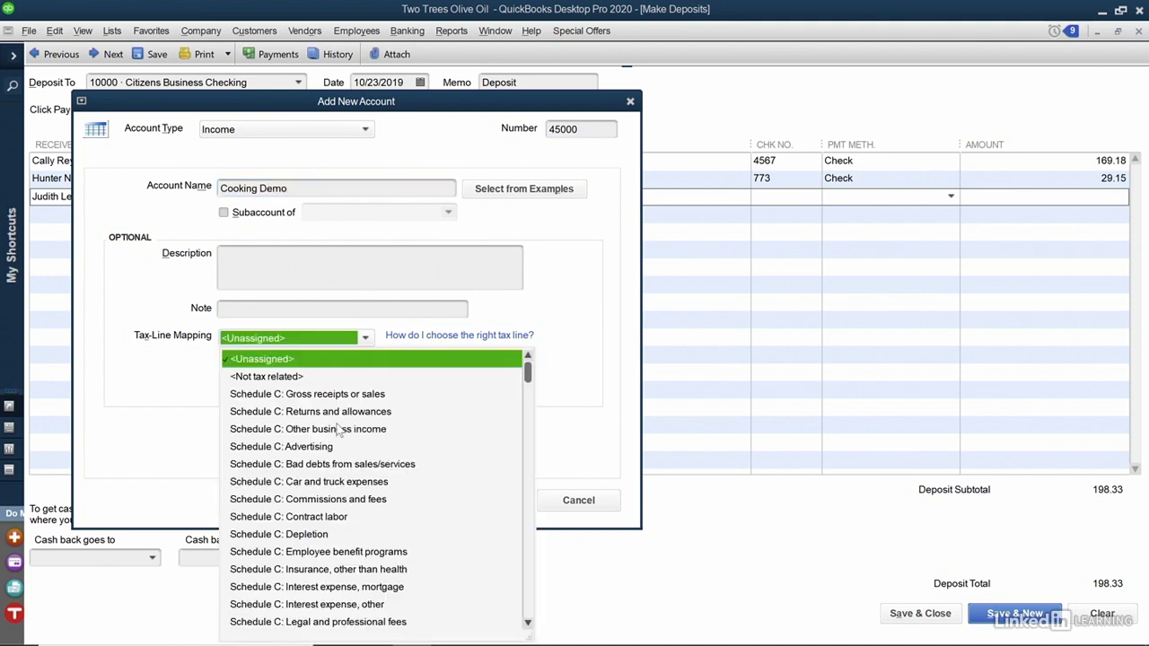
pyautogui.click(339, 431)
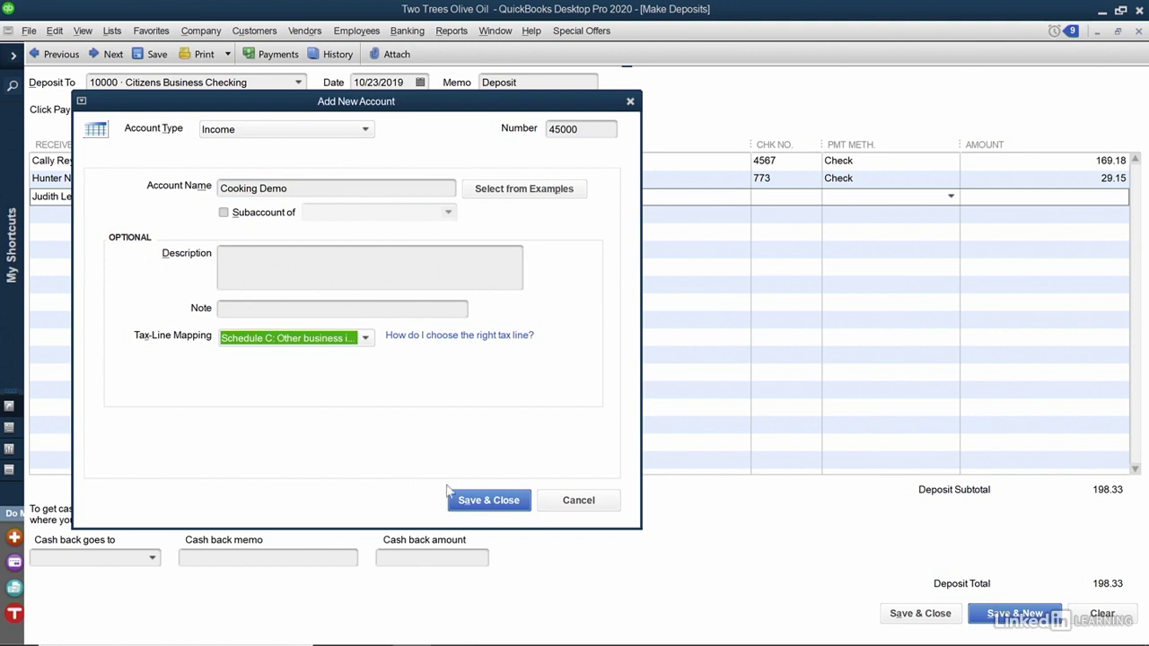
pyautogui.click(476, 508)
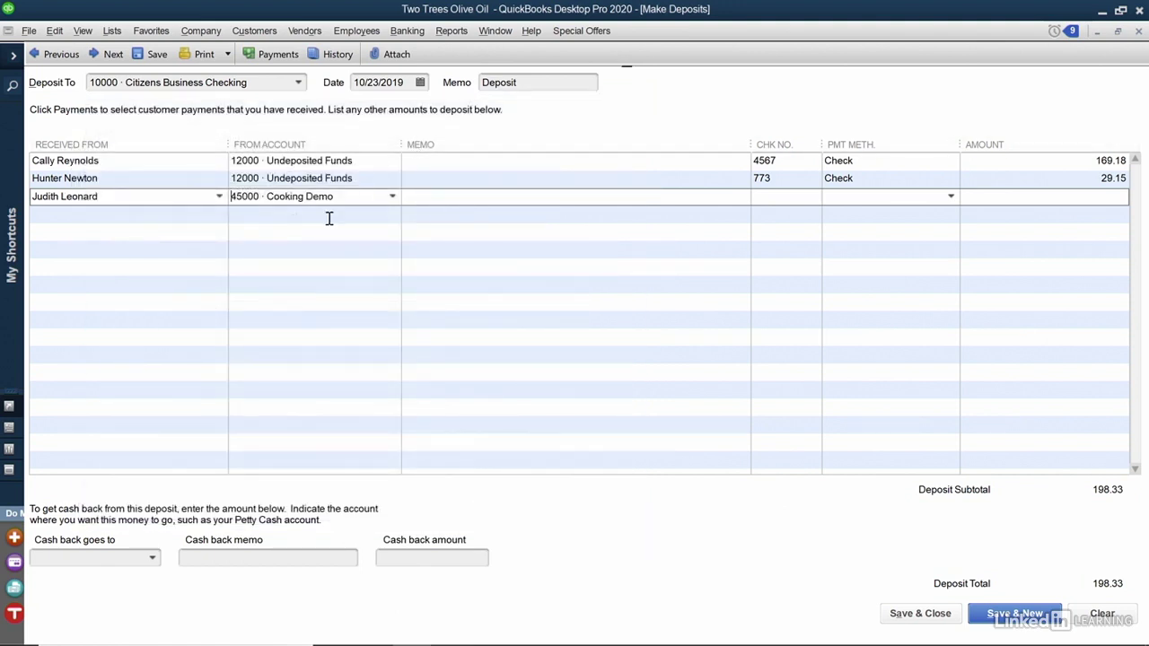
# Complete the third deposit line with memo "Demo for rotary club", check number 21, payment method Check and amount 120.00
pyautogui.click(513, 204)
pyautogui.write('Demo for rotary club')
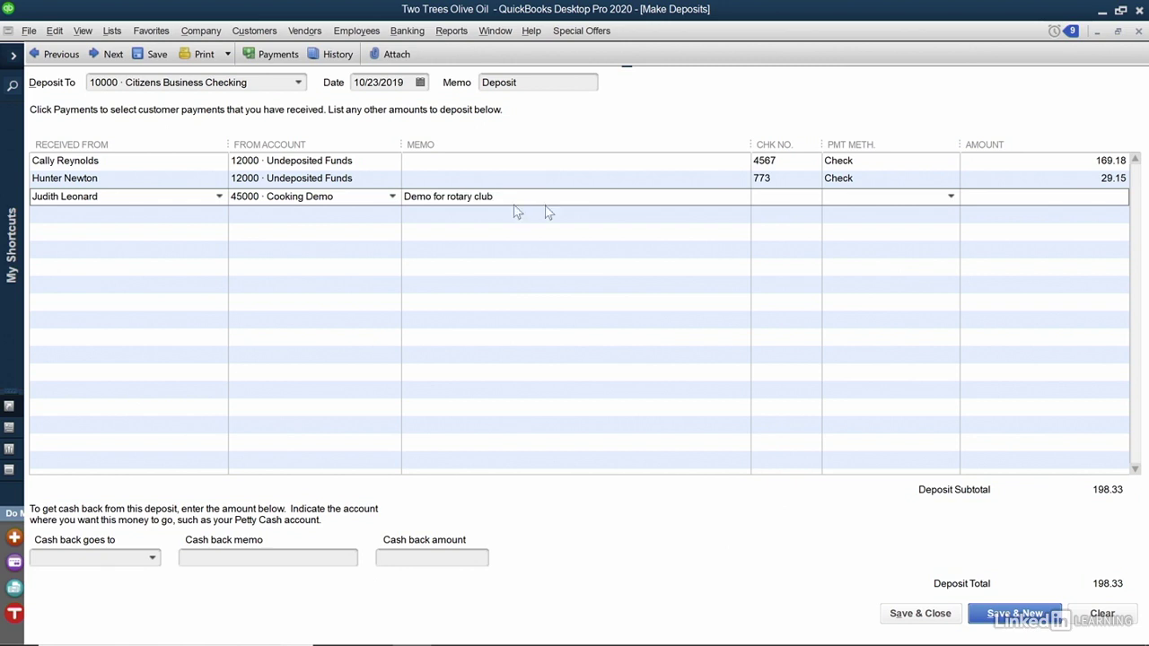
pyautogui.click(805, 201)
pyautogui.write('21')
pyautogui.click(951, 196)
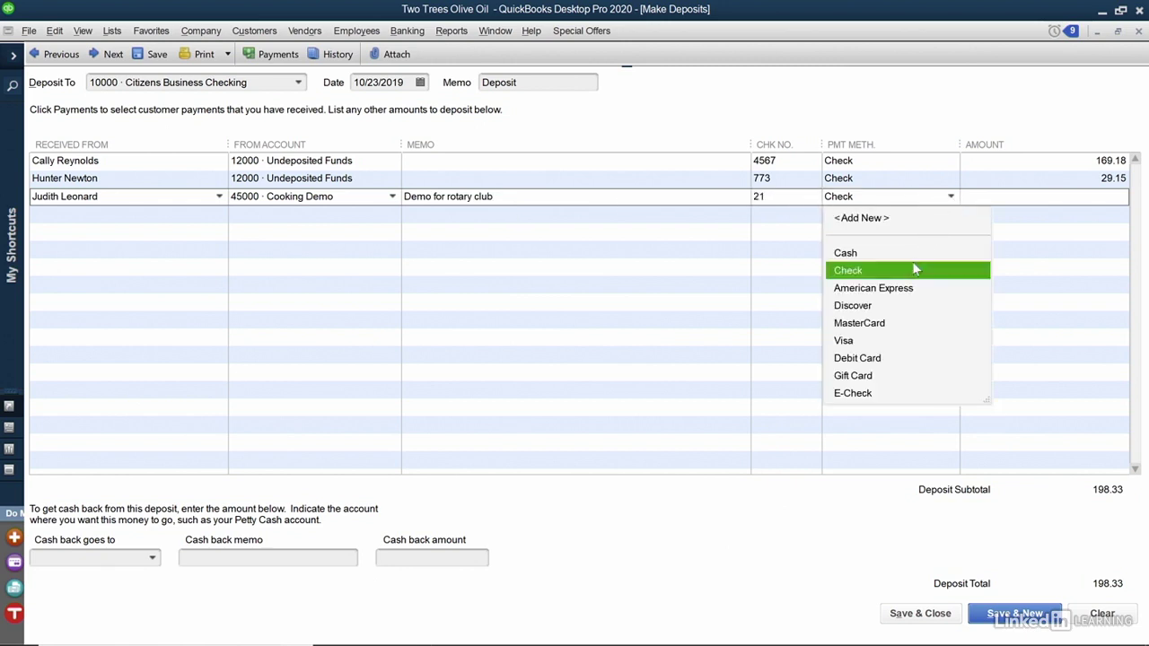
pyautogui.click(912, 266)
pyautogui.click(1025, 197)
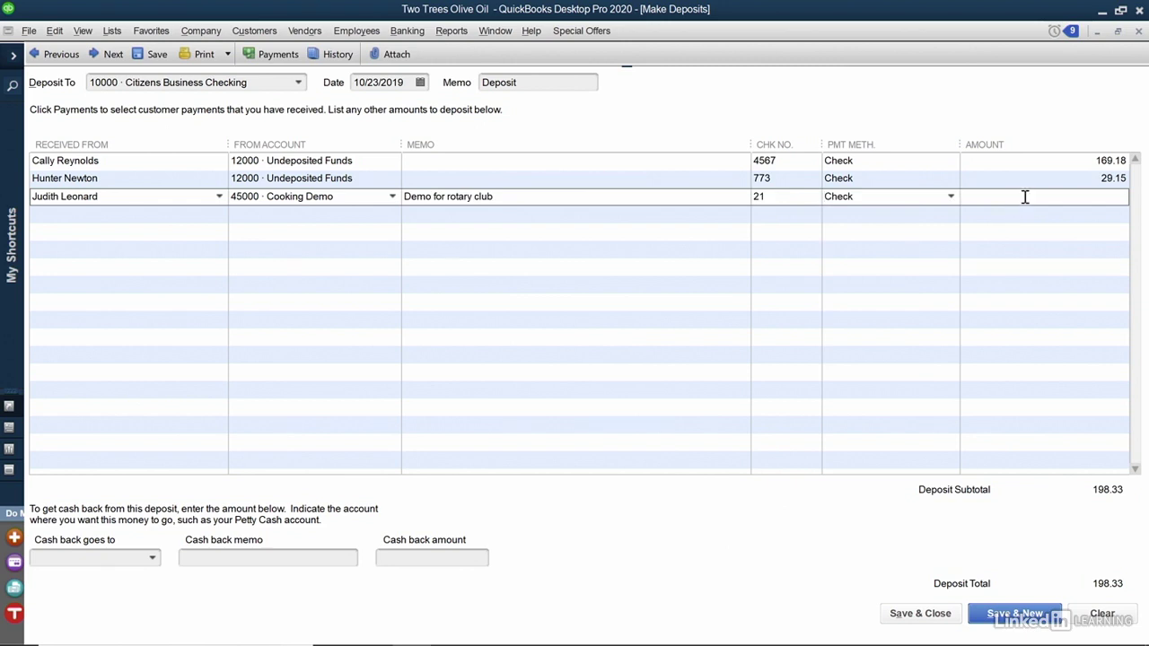
pyautogui.write('120.00')
# Review the accounts available for cash back, leave the cash back fields empty, and save and close the deposit
pyautogui.click(154, 560)
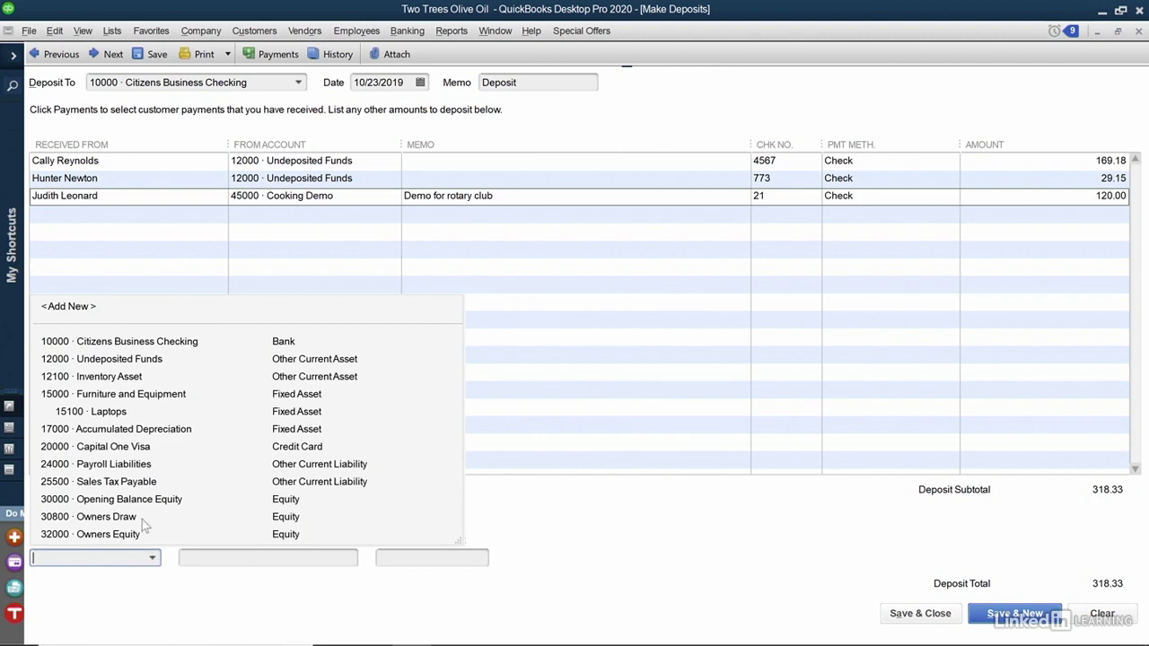
pyautogui.press('Escape')
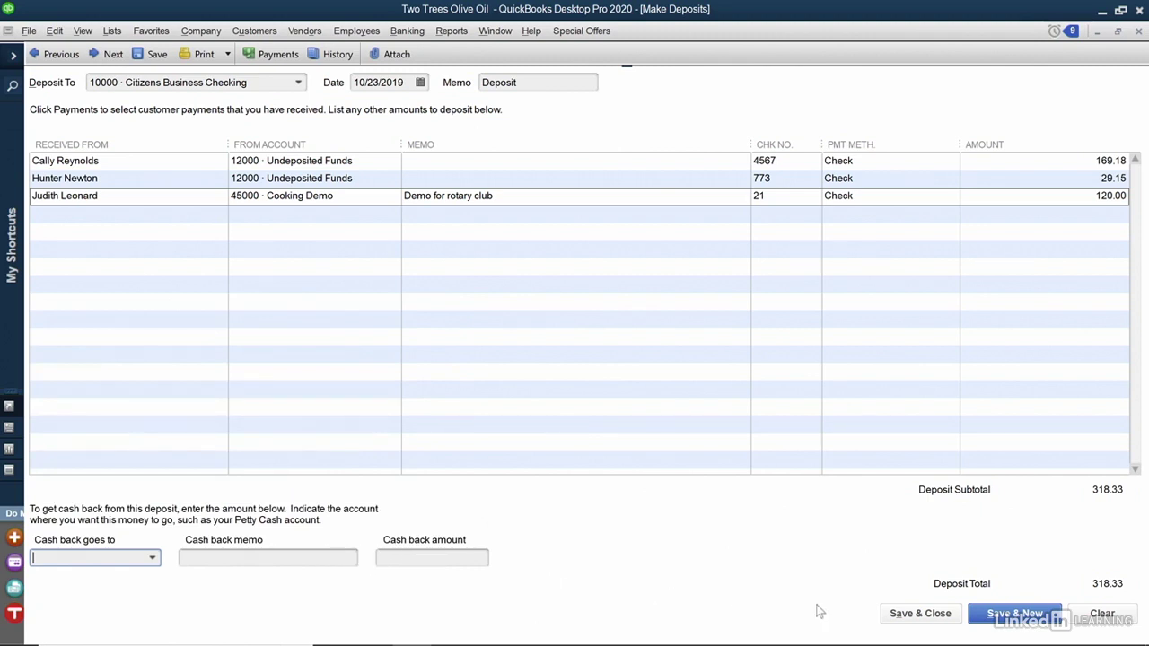
pyautogui.click(901, 618)
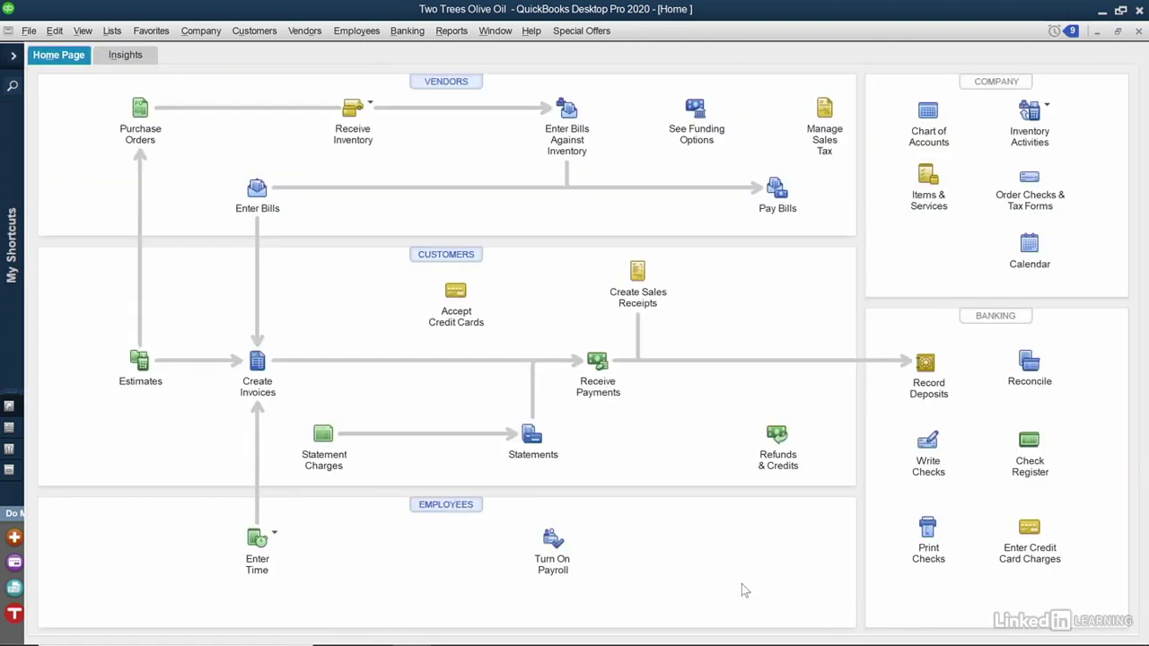
# Reopen the chart of accounts to check the Undeposited Funds balance after the deposit
pyautogui.hotkey('ctrl', 'a')
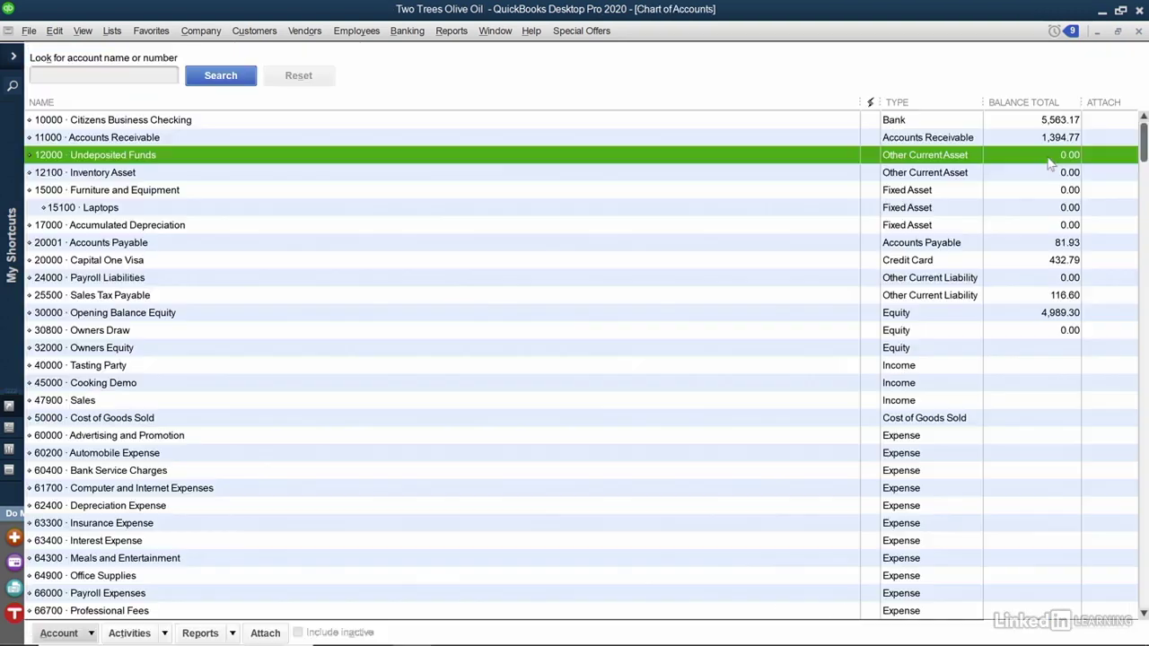